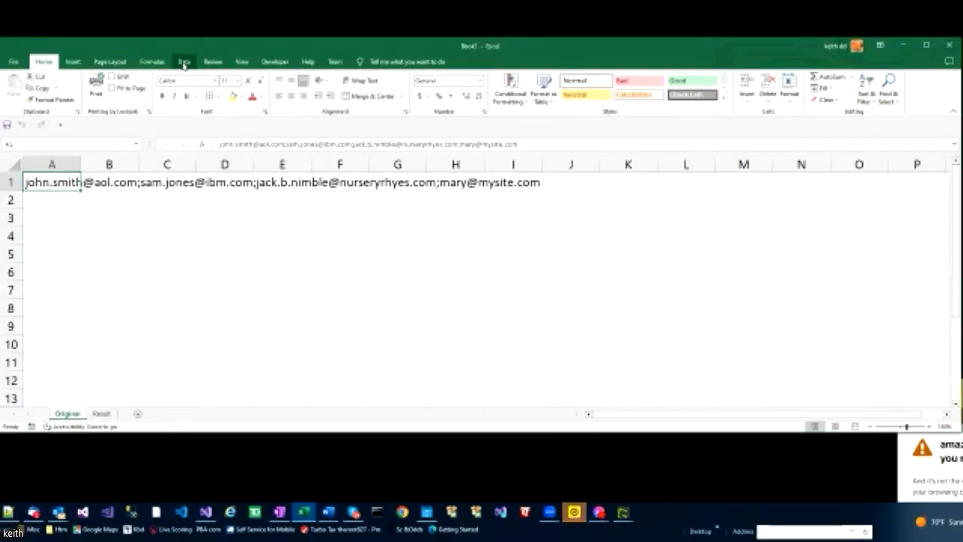
Split the address list in A1 into columns at the semicolons, and fit columns A to E to their contents
left_click(184, 62)
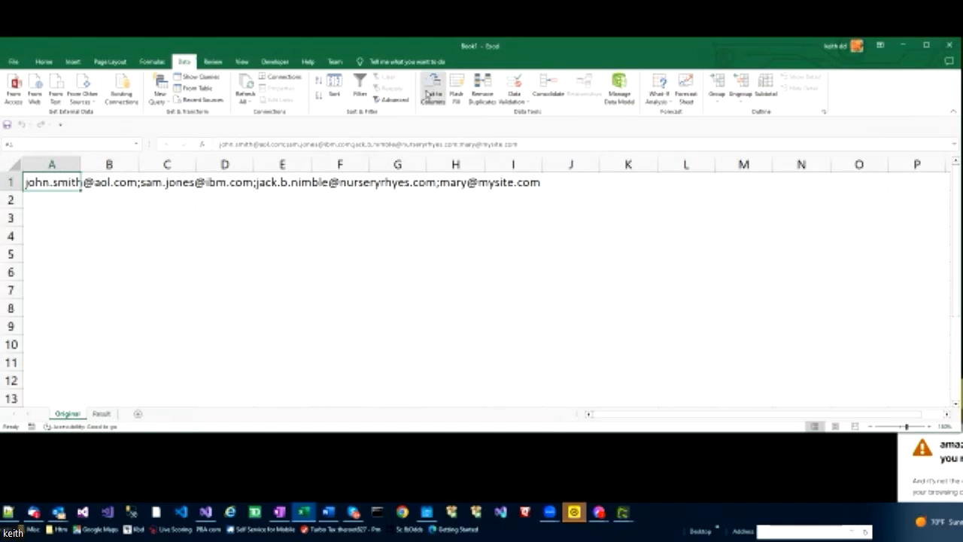
left_click(433, 91)
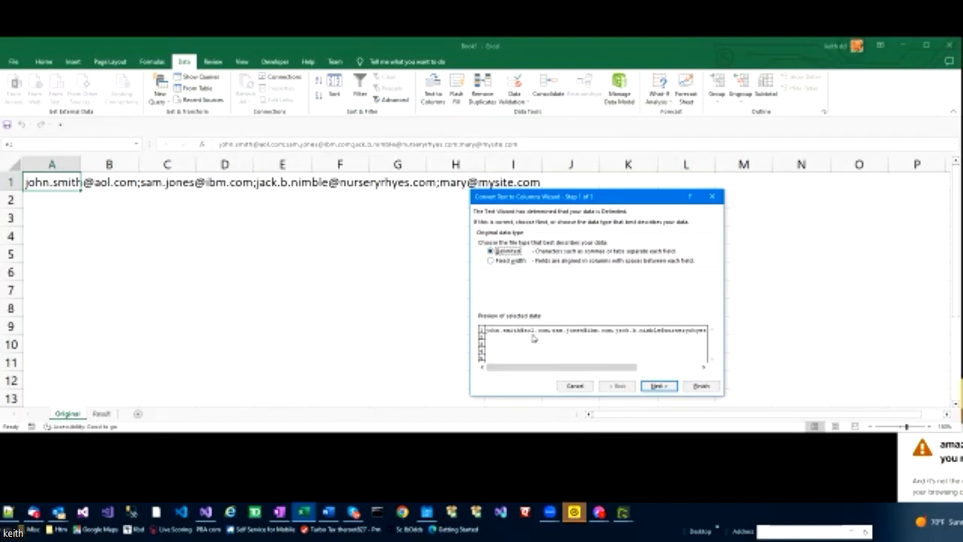
left_click(657, 386)
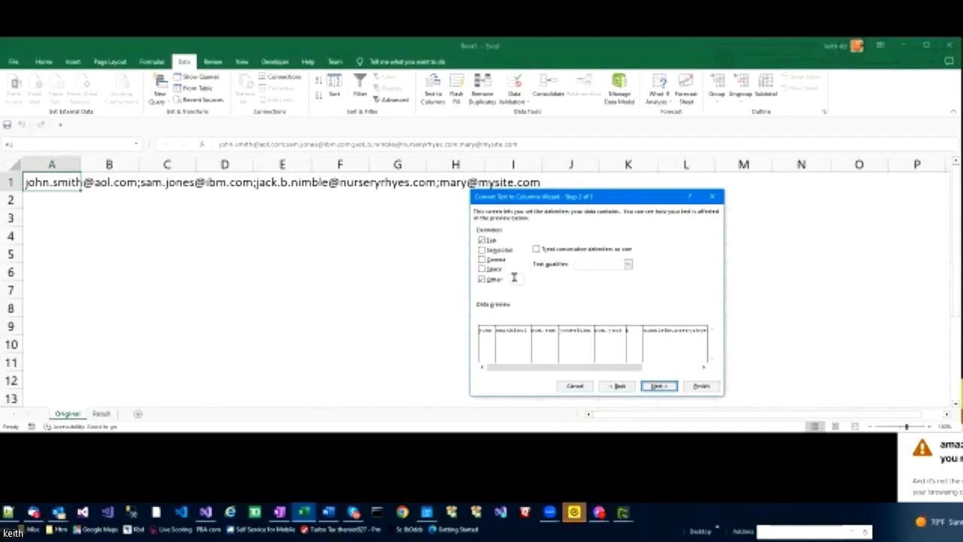
key("BackSpace")
type(";")
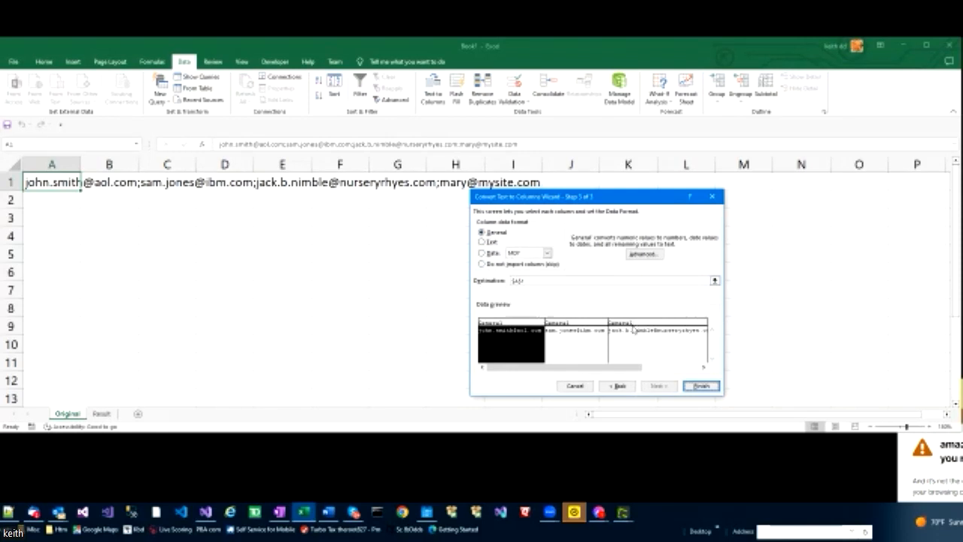
left_click(699, 386)
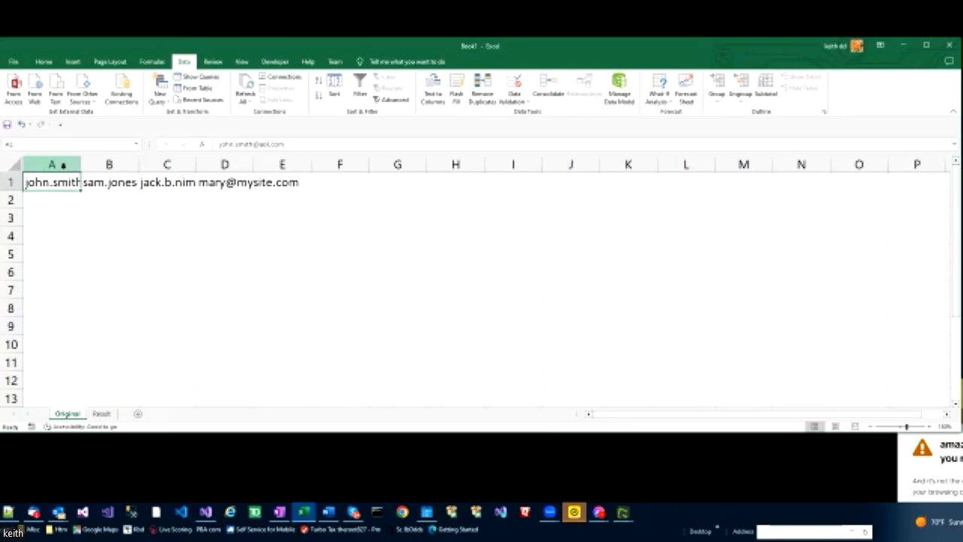
left_click_drag(65, 164, 309, 164)
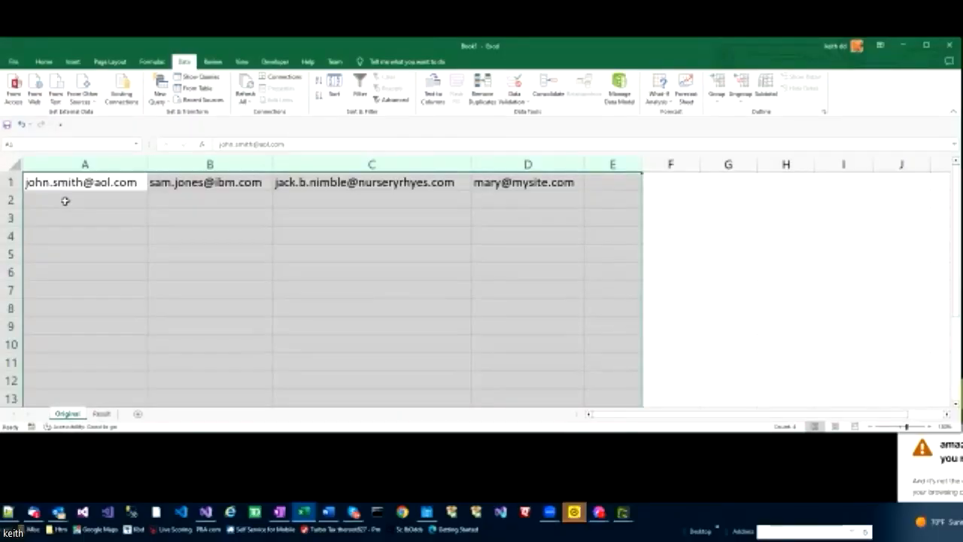
left_click(64, 201)
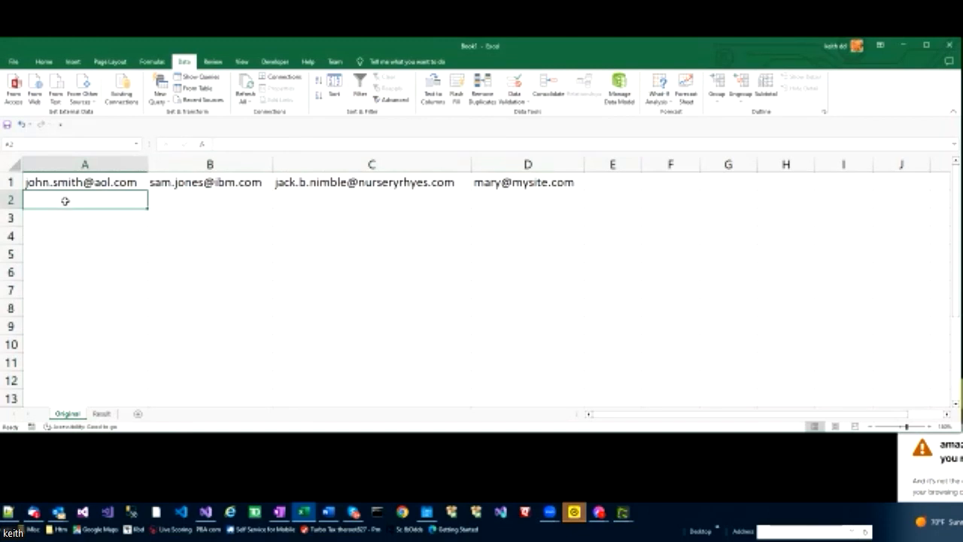
Copy the addresses in A1:D1 and paste them transposed as a vertical list starting at A2
left_click(78, 182)
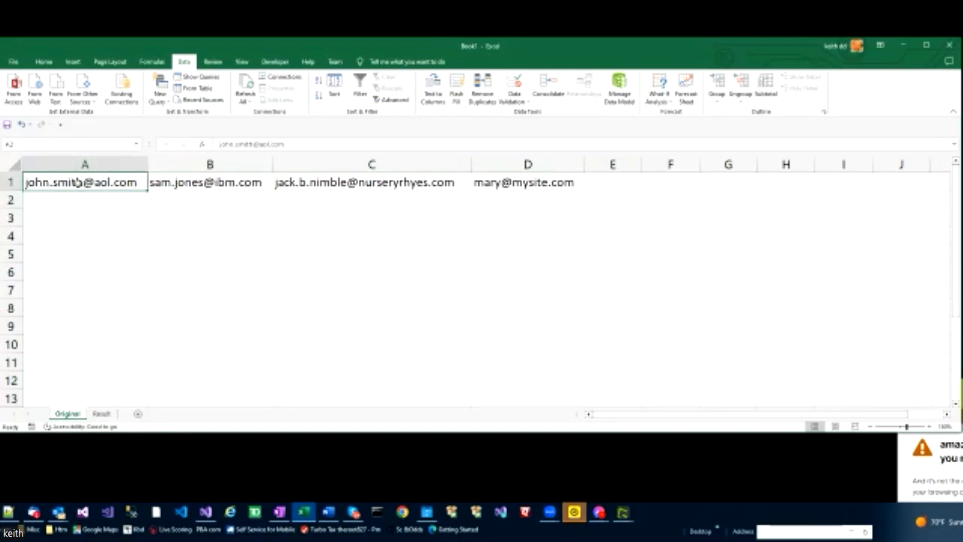
left_click_drag(77, 183, 492, 177)
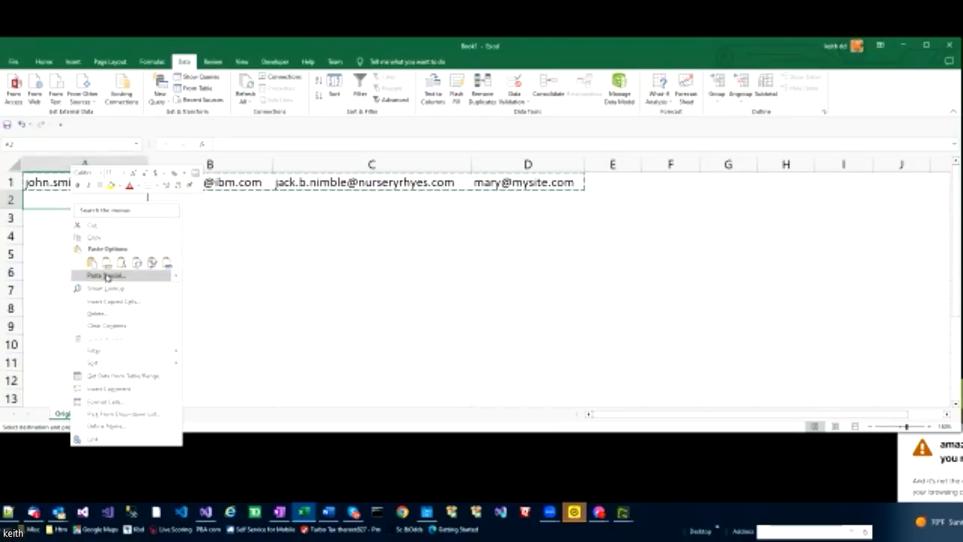
left_click(105, 276)
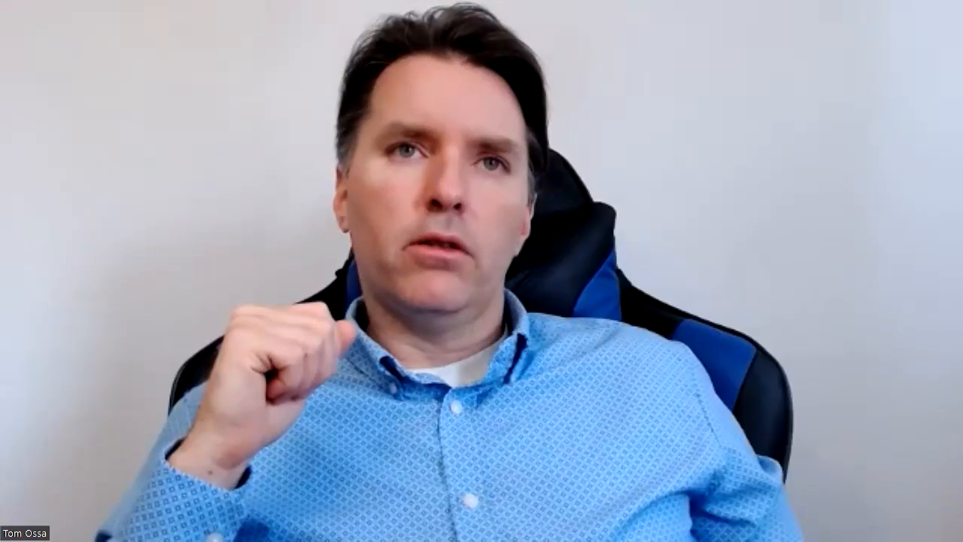
left_click(114, 343)
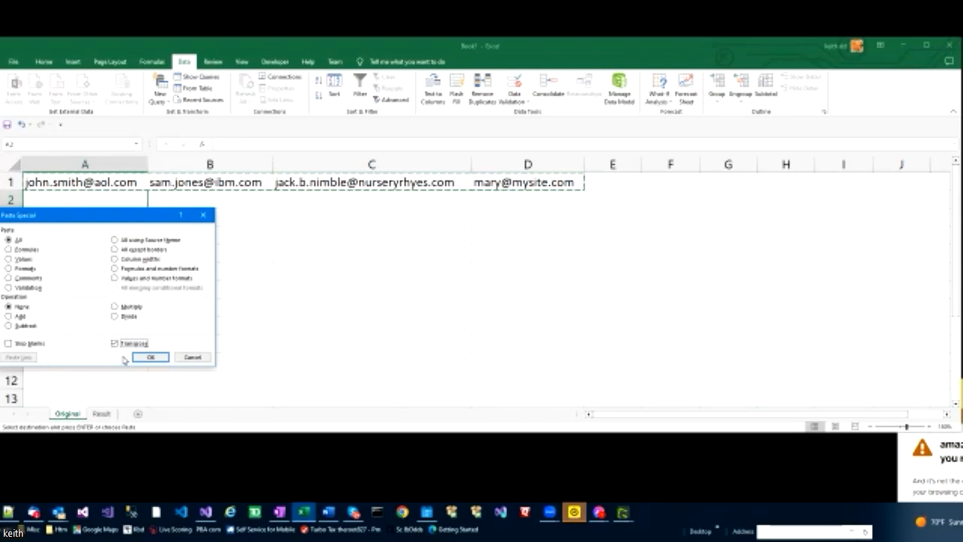
left_click(150, 357)
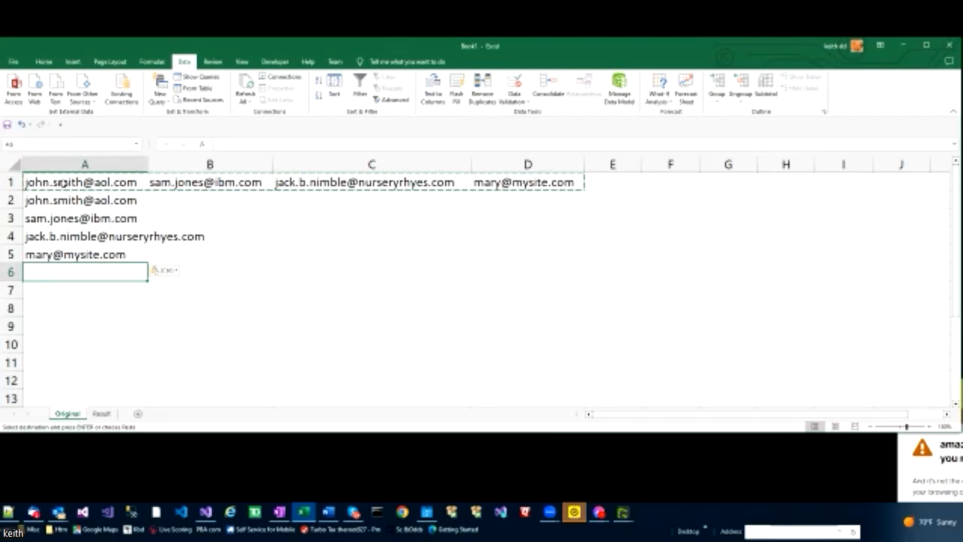
Clear the original addresses from A1:D1 and enter the heading Name in A1
mouse_move(65, 182)
left_mouse_down()
mouse_move(206, 181)
mouse_move(424, 217)
left_mouse_up()
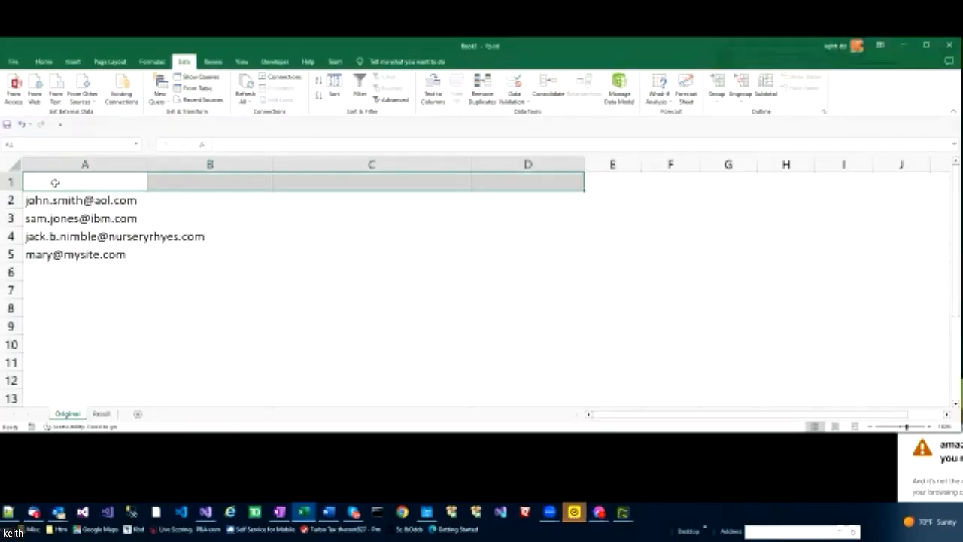
left_click(54, 183)
type("Name")
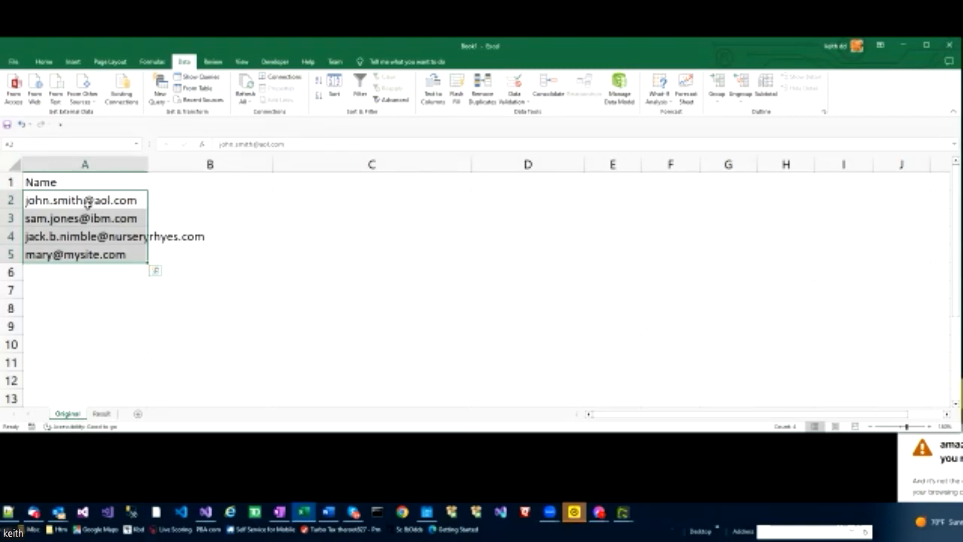
Split the addresses in A2:A5 into two columns with Text to Columns, using @ as the delimiter
left_click(427, 96)
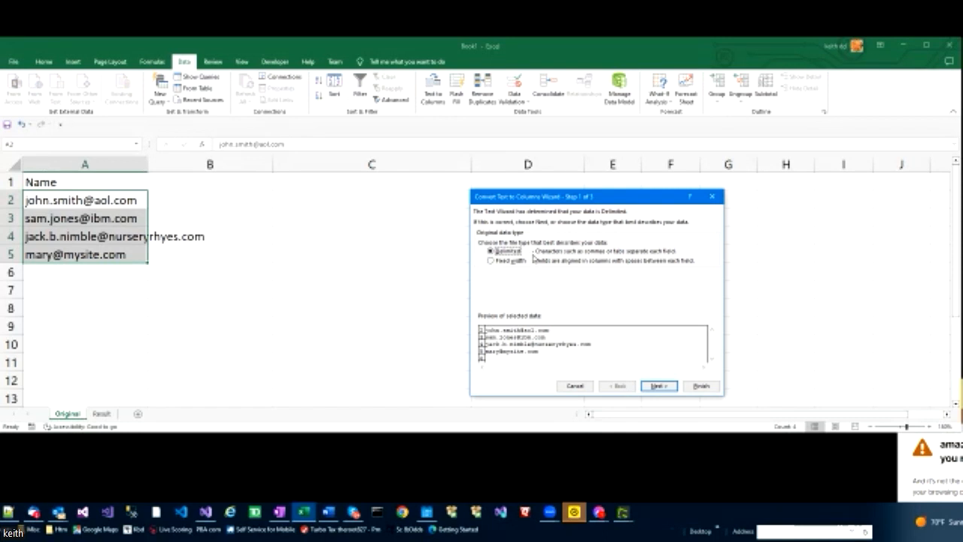
left_click(665, 387)
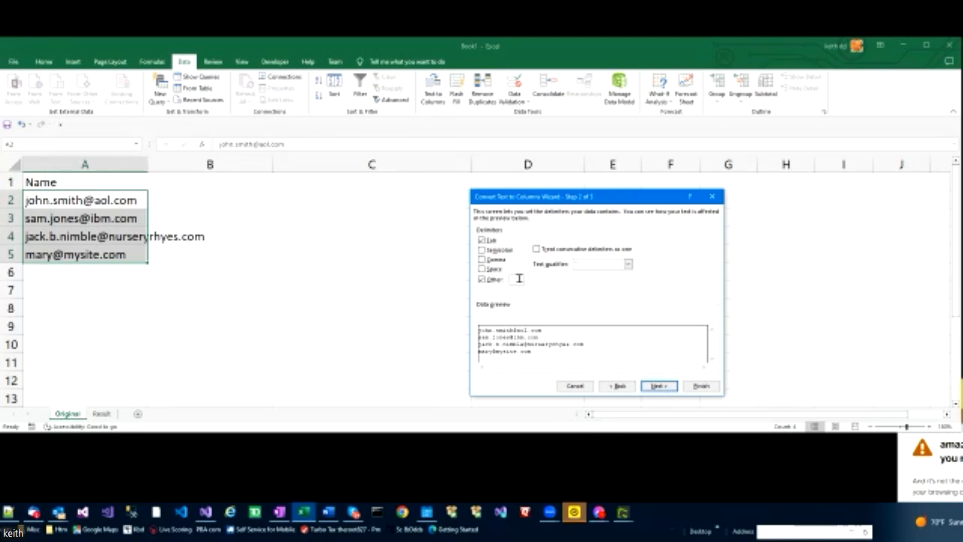
type("@")
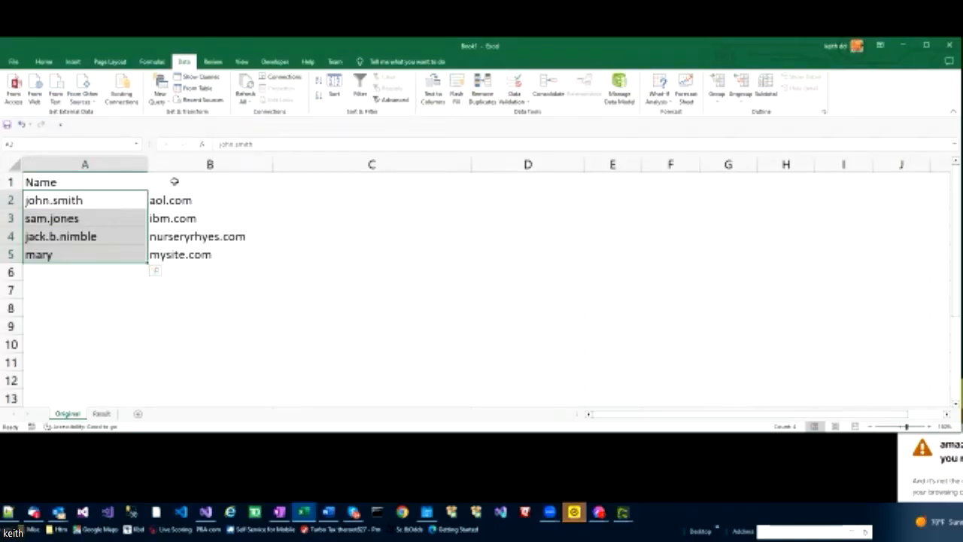
Enter the heading Website in B1 above the domain names
left_click(174, 180)
type("Web")
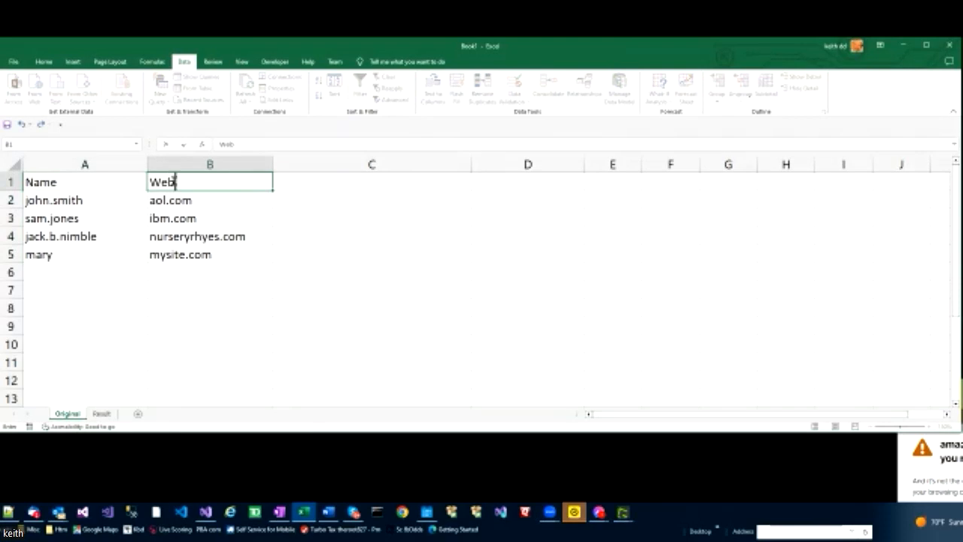
type("site")
key("Return")
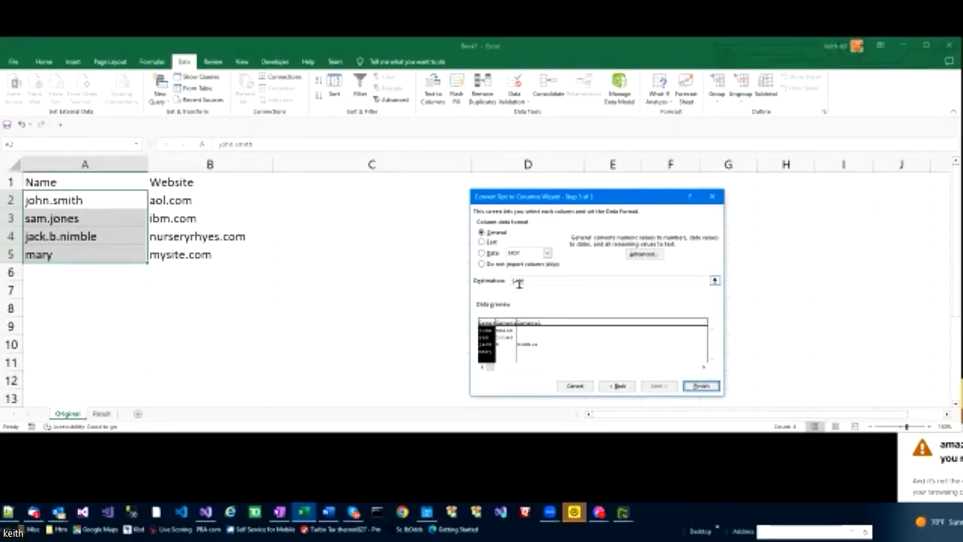
Split the names in A2:A5 at the periods, placing the parts in new columns starting at C2
left_click(518, 280)
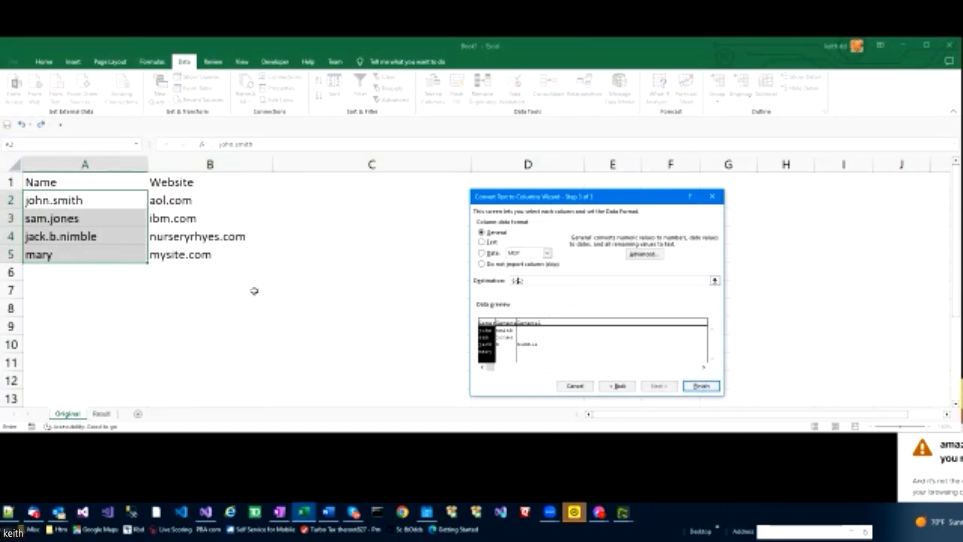
left_click(705, 387)
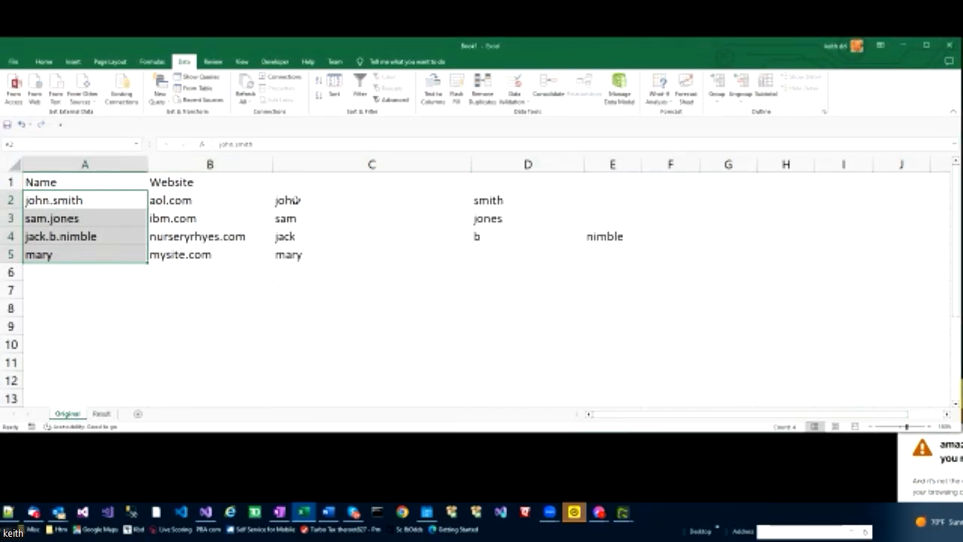
Enter the headings First, Middle and Last in C1, D1 and E1
left_click(301, 179)
type("F")
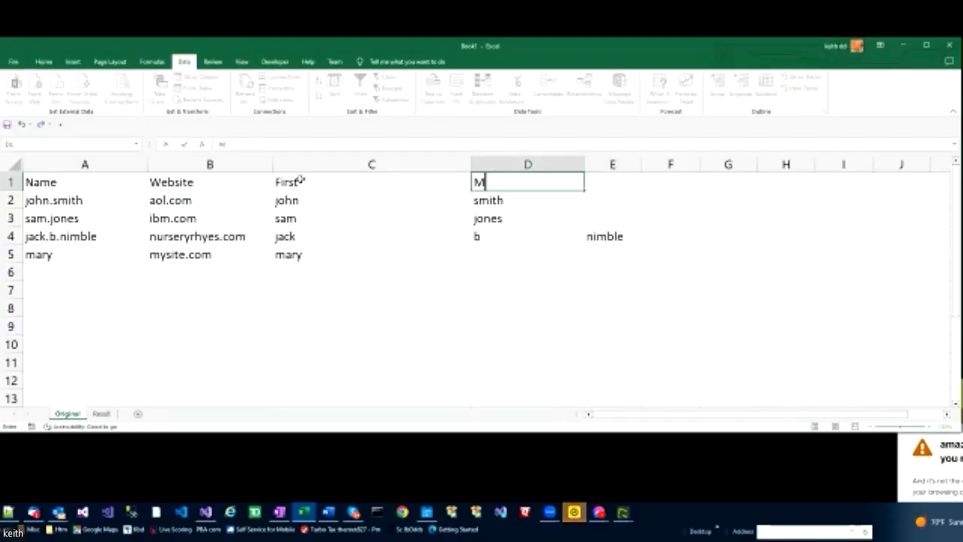
type("iddle")
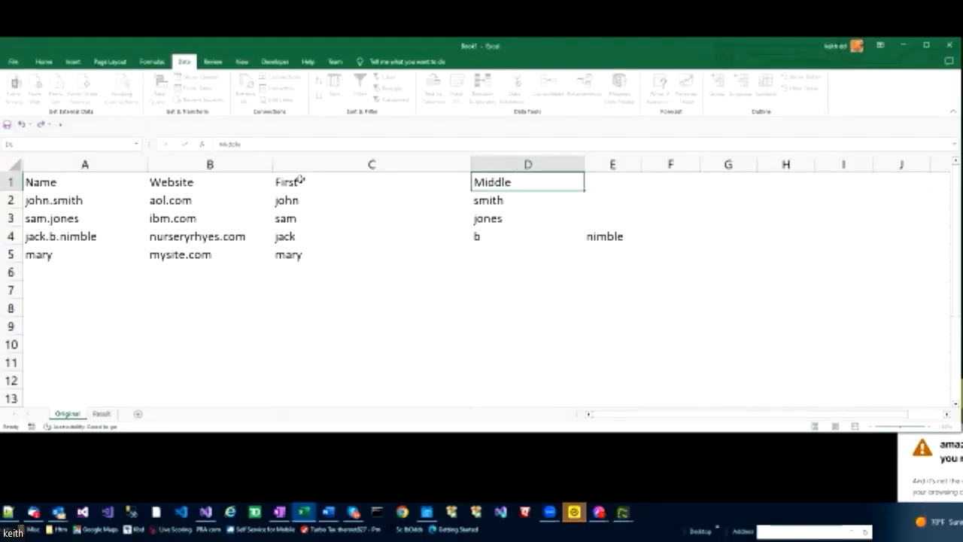
key("Tab")
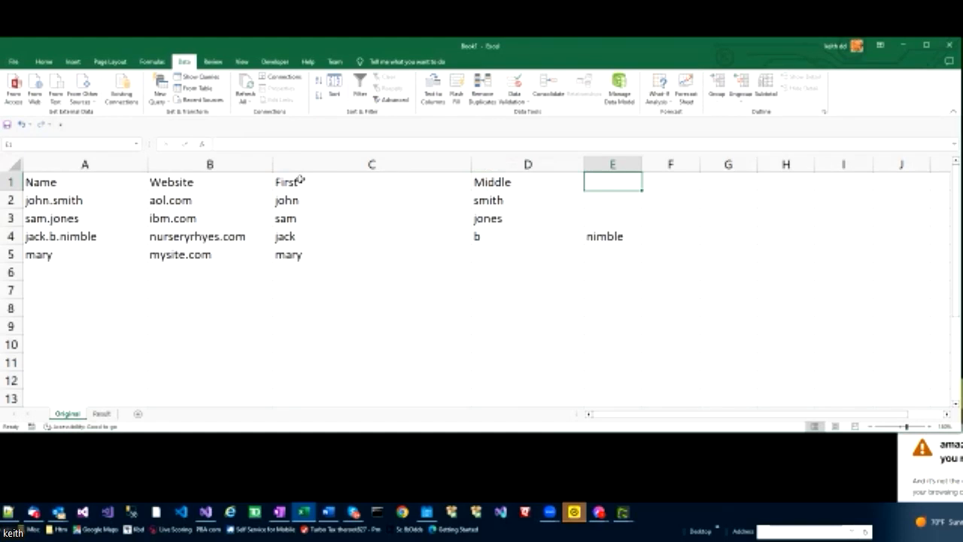
type("Last")
key("Tab")
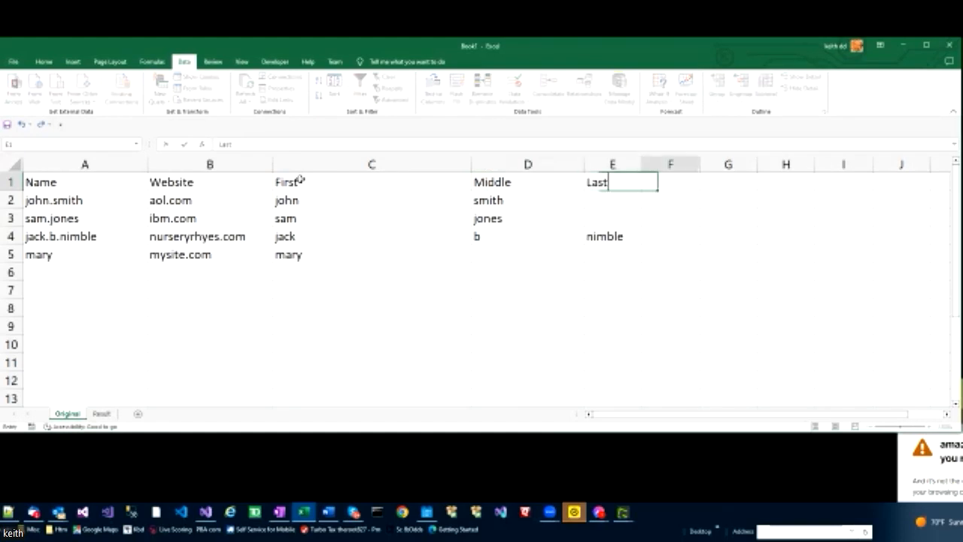
Format the header cells A1:E1 with a yellow fill, borders and bold text
left_click_drag(46, 183, 624, 184)
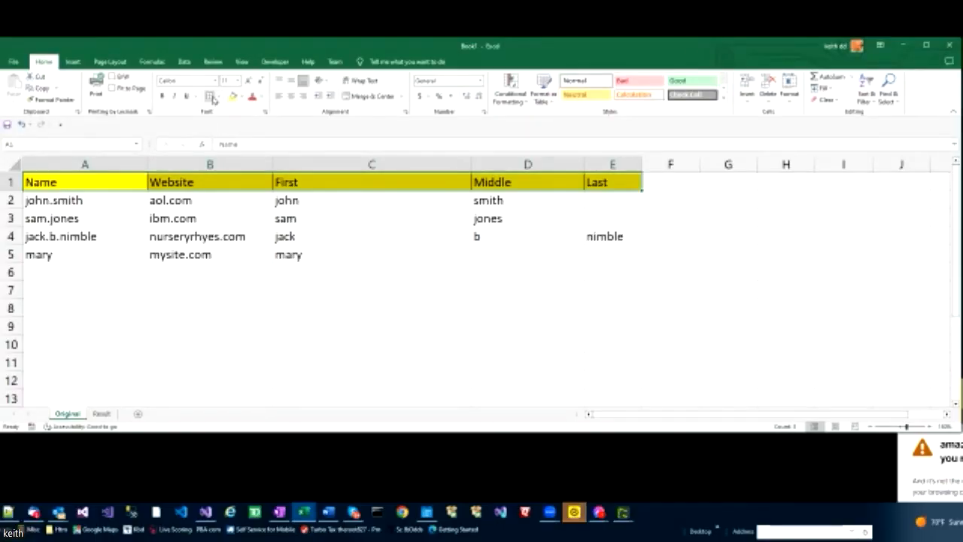
left_click(162, 96)
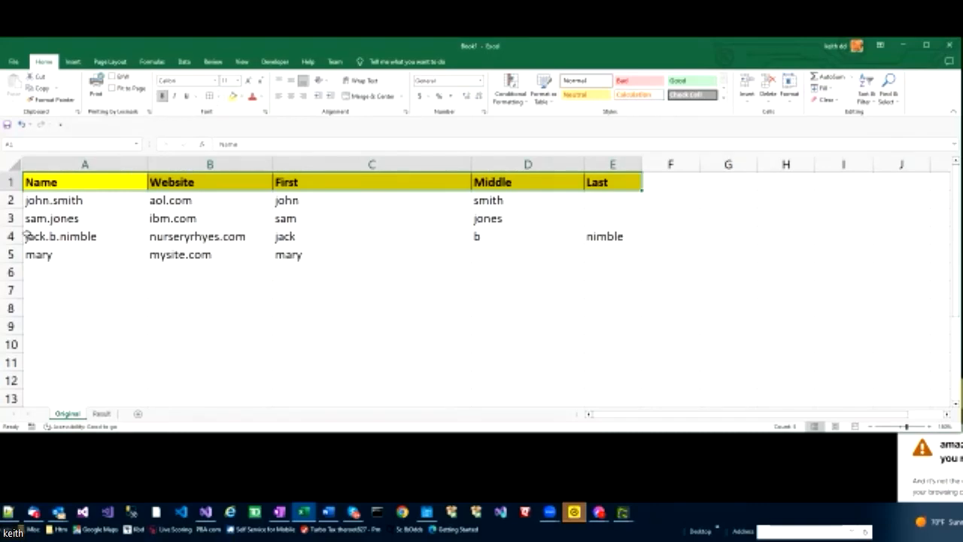
Freeze the panes at A2 so the header row stays in place, and check it against the rows below
left_click(68, 200)
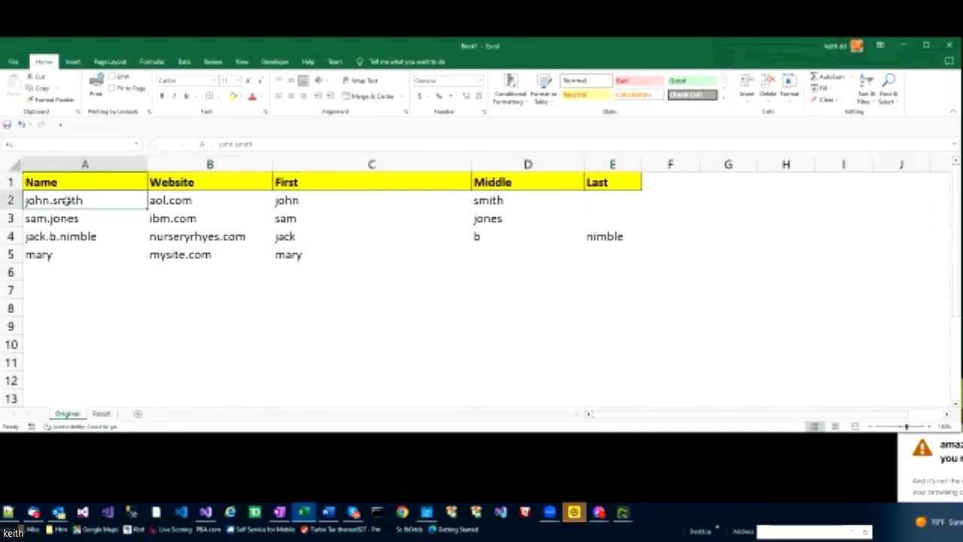
left_click(241, 61)
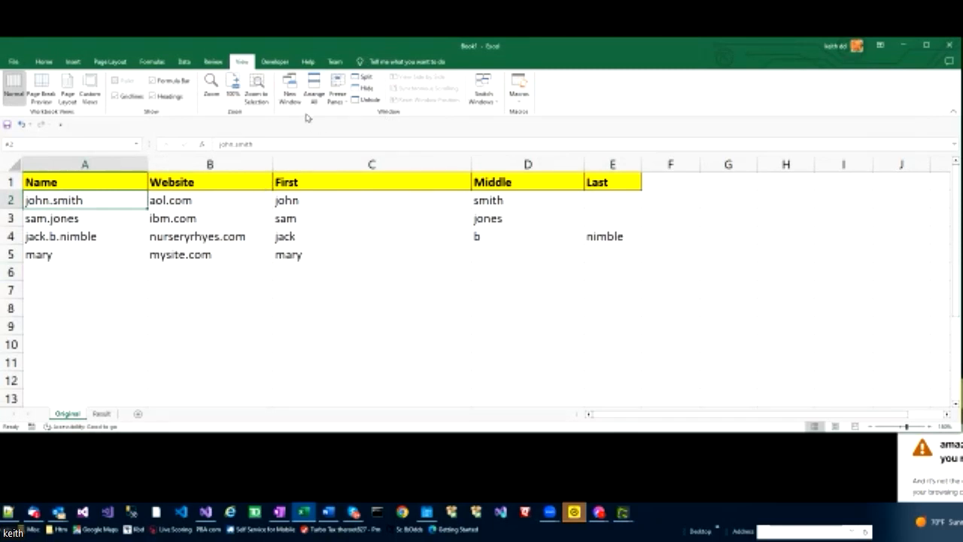
left_click(337, 96)
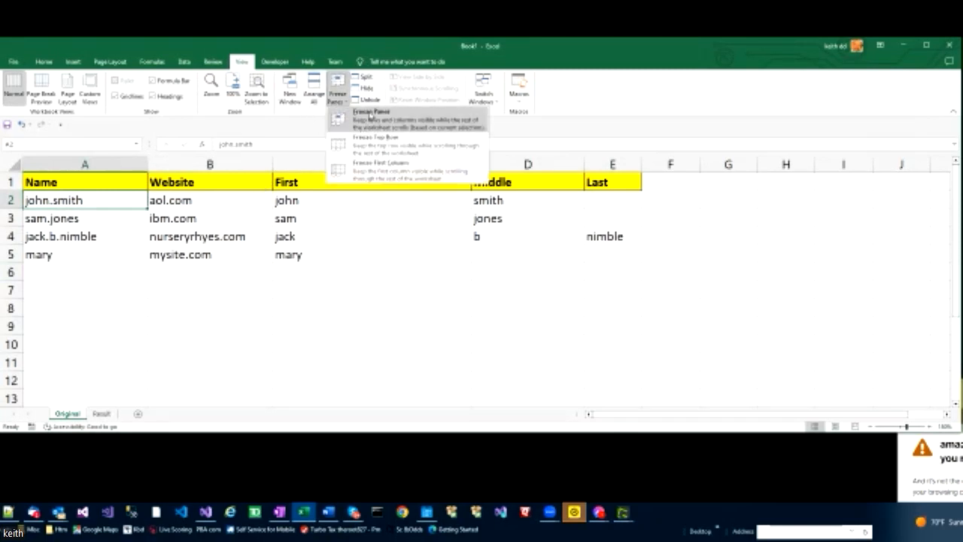
left_click(369, 117)
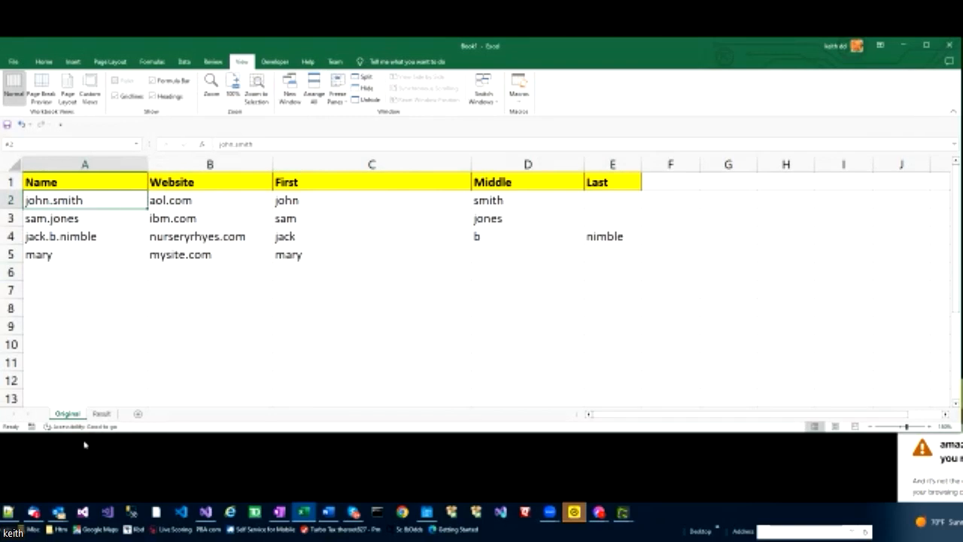
scroll(168, 297, "down", 9)
scroll(168, 297, "up", 1)
scroll(167, 297, "down", 5)
scroll(168, 297, "up", 7)
scroll(167, 298, "up", 6)
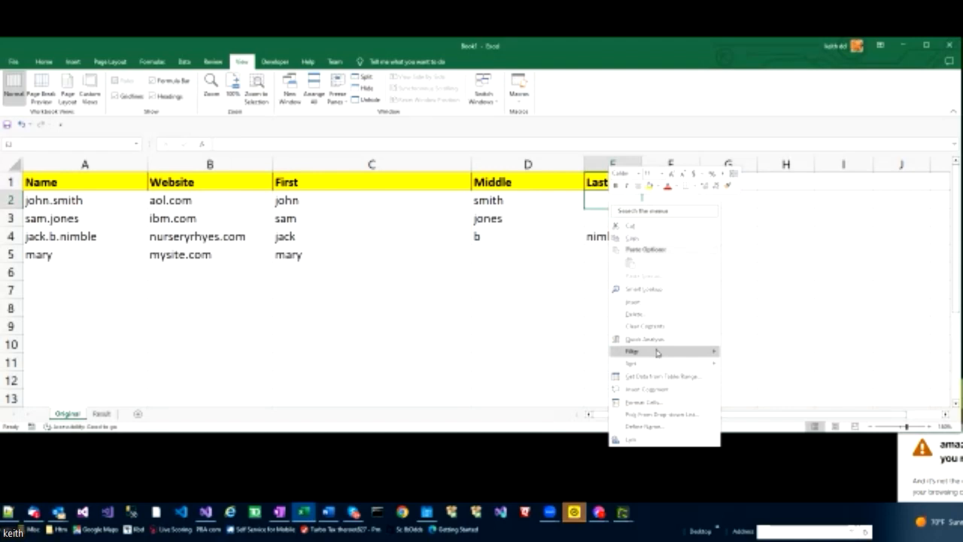
Sort the table rows A to Z by the Last column
mouse_move(656, 354)
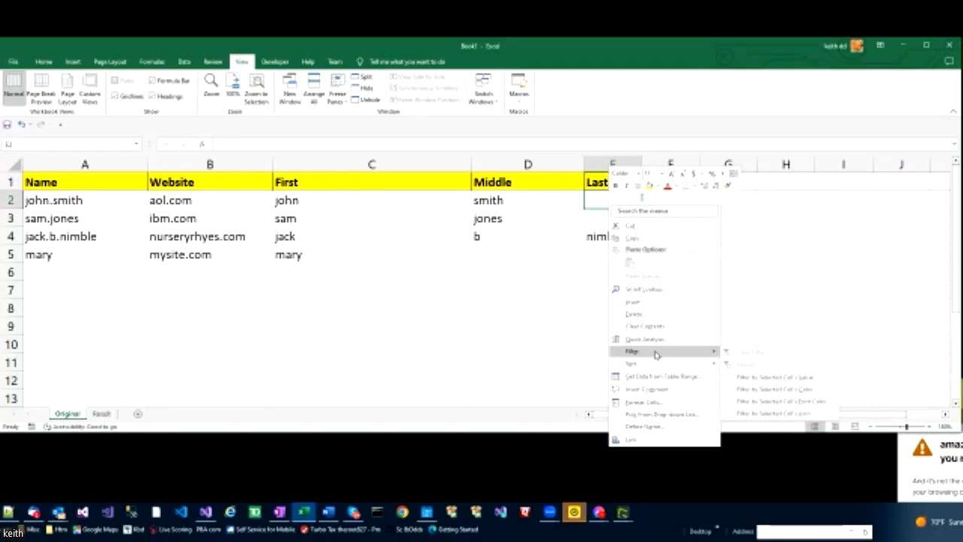
mouse_move(711, 363)
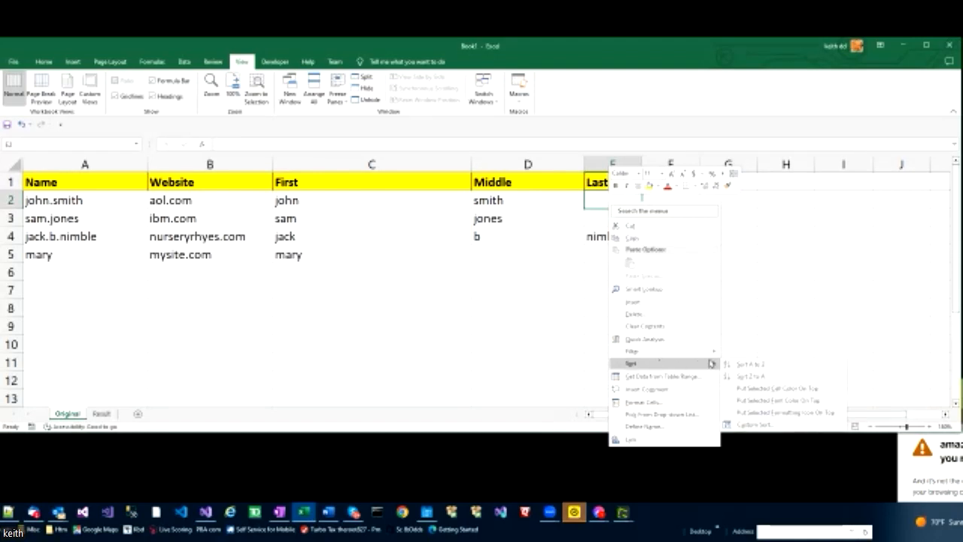
left_click(747, 363)
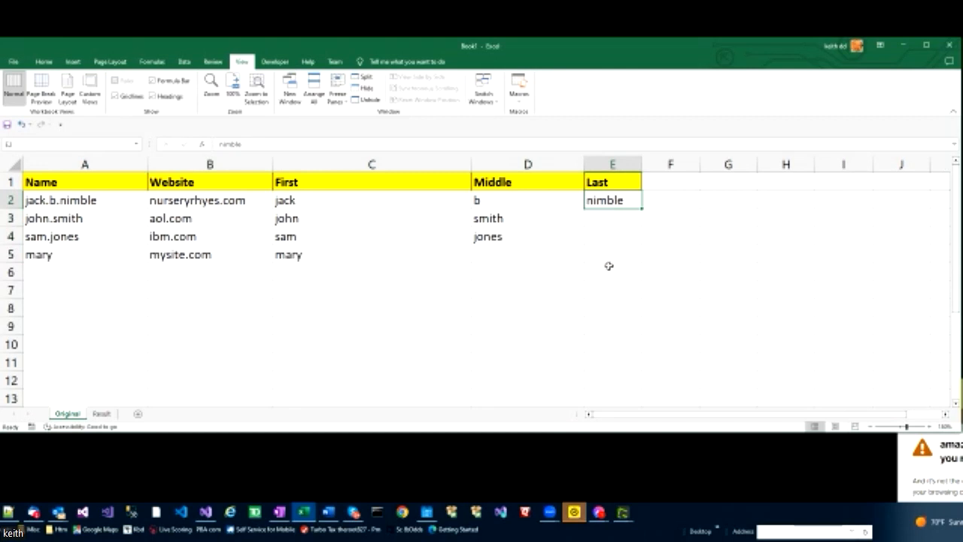
Insert blank cells at D3:D4 with the existing cells shifted right, moving the two surnames from Middle to Last
left_click_drag(498, 218, 491, 236)
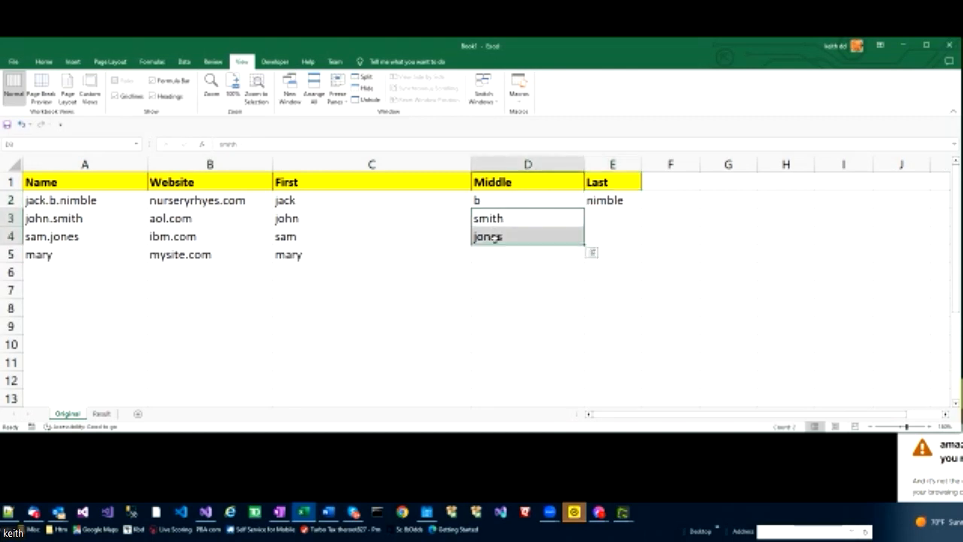
right_click(493, 220)
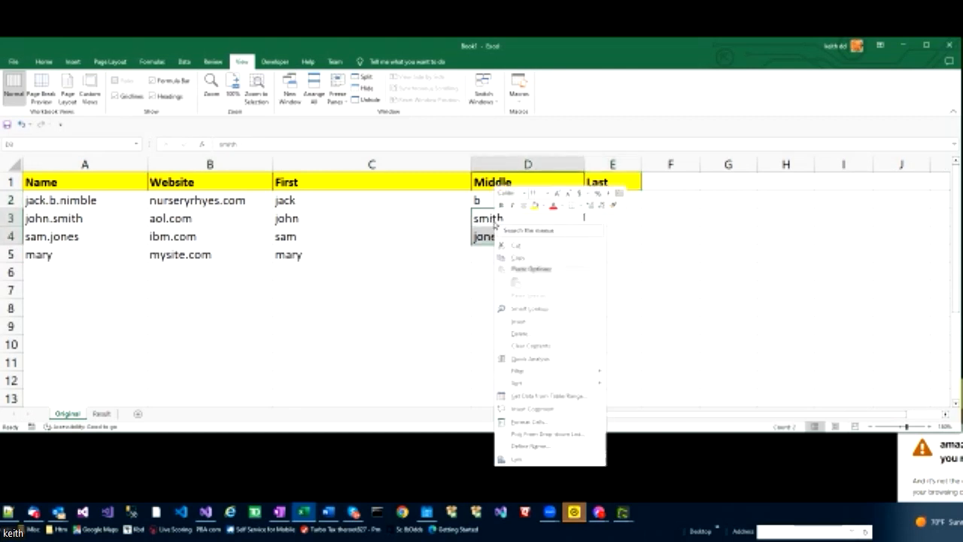
left_click(524, 322)
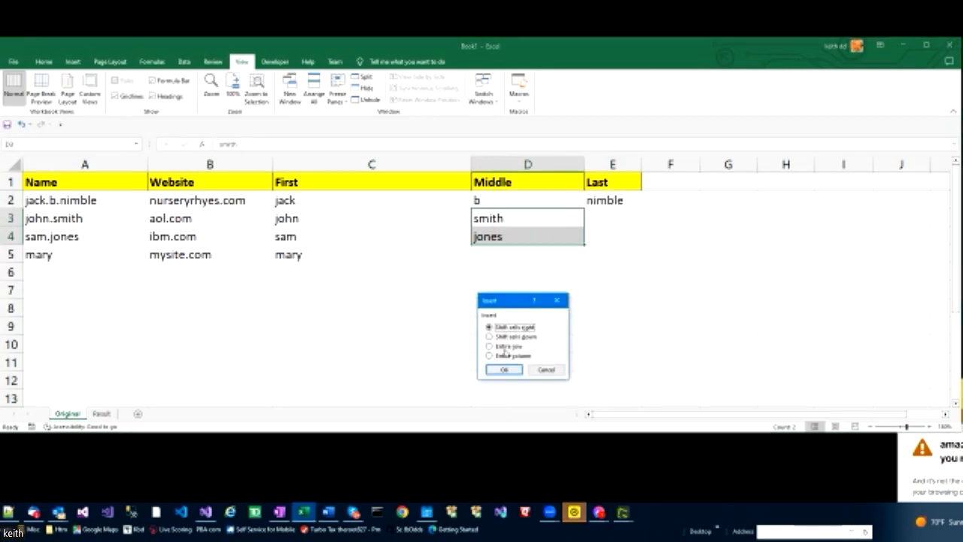
left_click(503, 369)
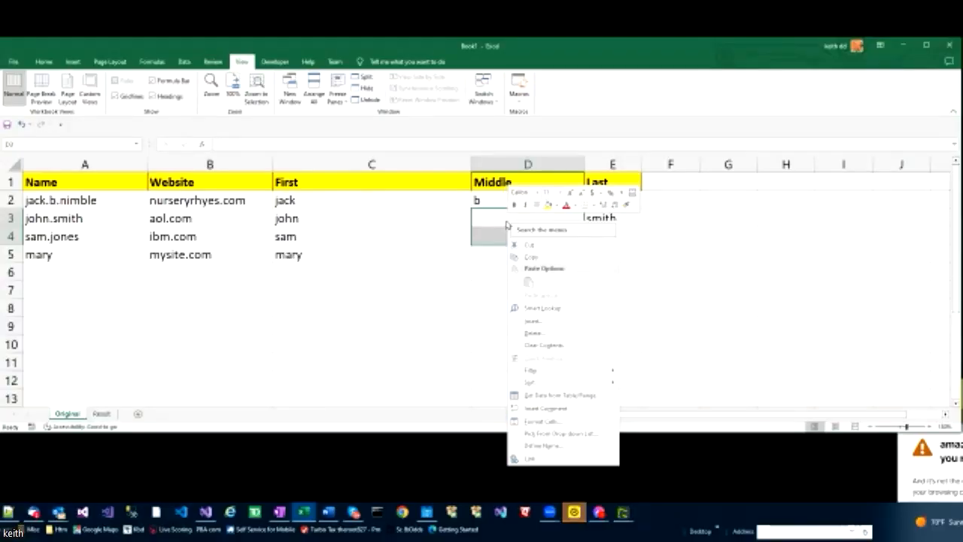
left_click(526, 324)
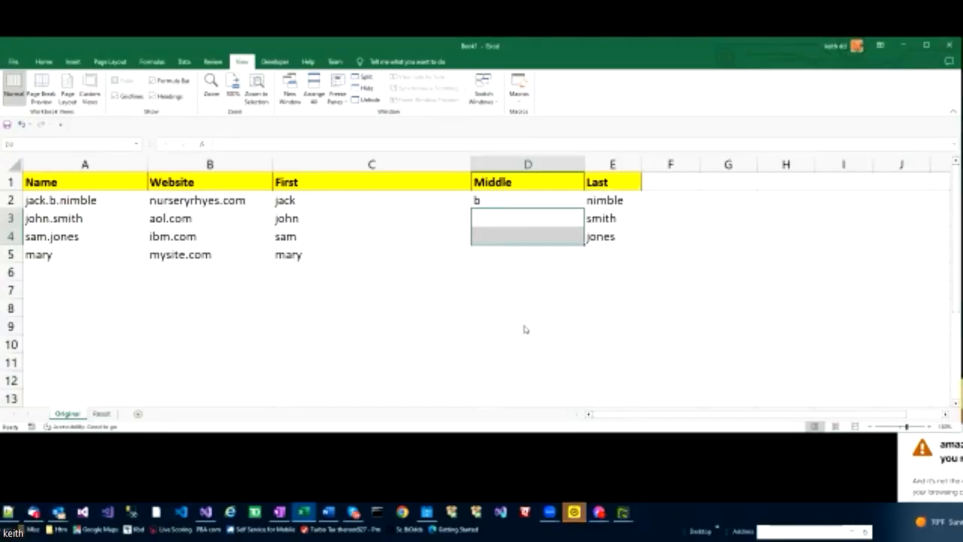